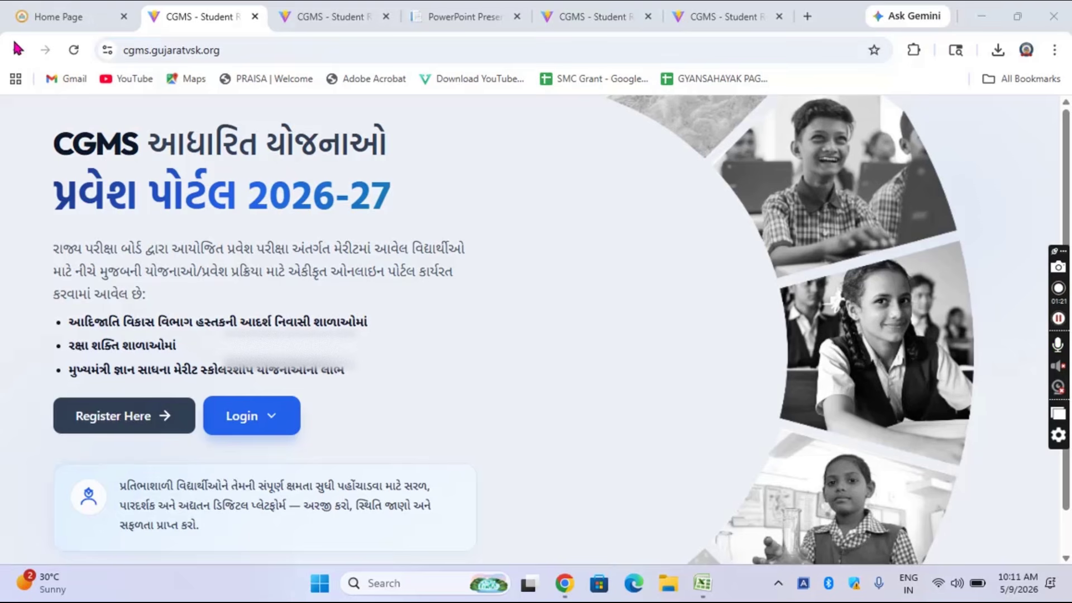
# Step: On the Home Page tab, find the Gyan Sadhana section and open its 2026-27 student registration/DPEO login link
pyautogui.click(78, 19)
pyautogui.scroll(10, 441, 340)
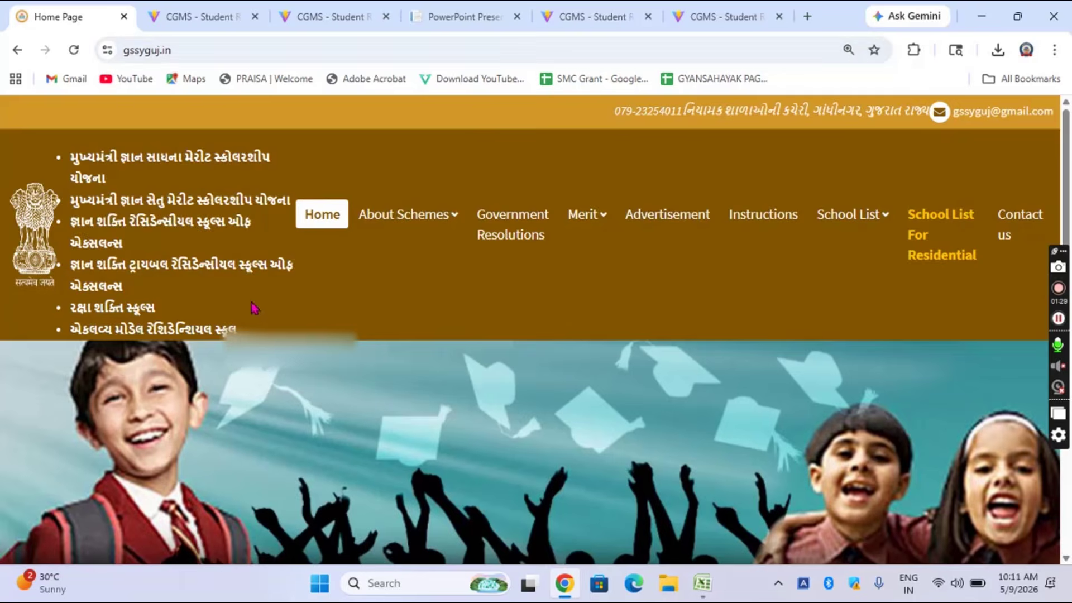
pyautogui.scroll(-4, 252, 309)
pyautogui.scroll(-10, 252, 305)
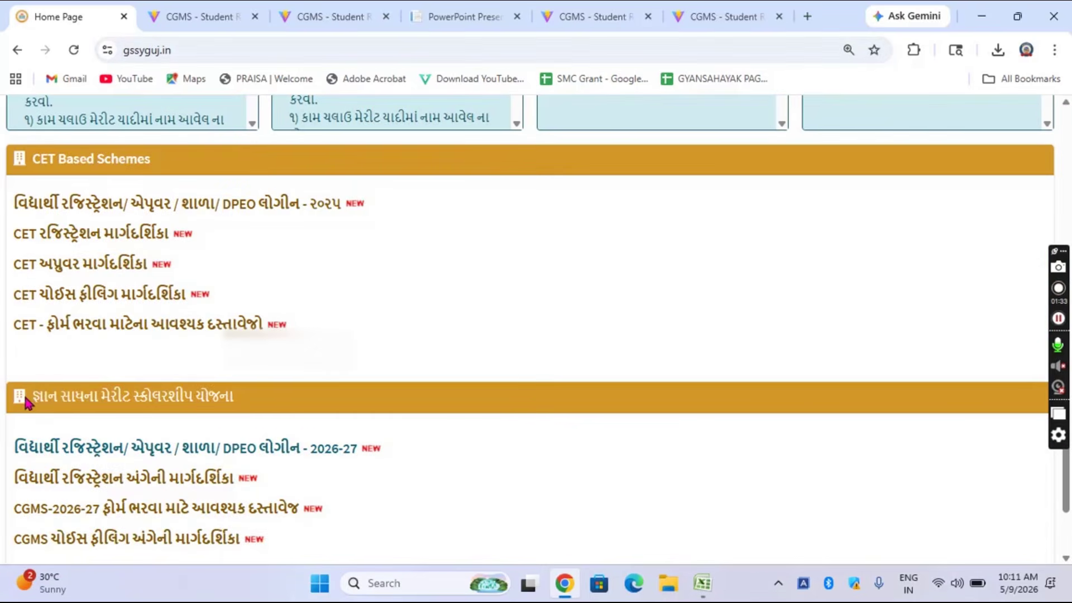
pyautogui.moveTo(35, 397); pyautogui.dragTo(275, 400)
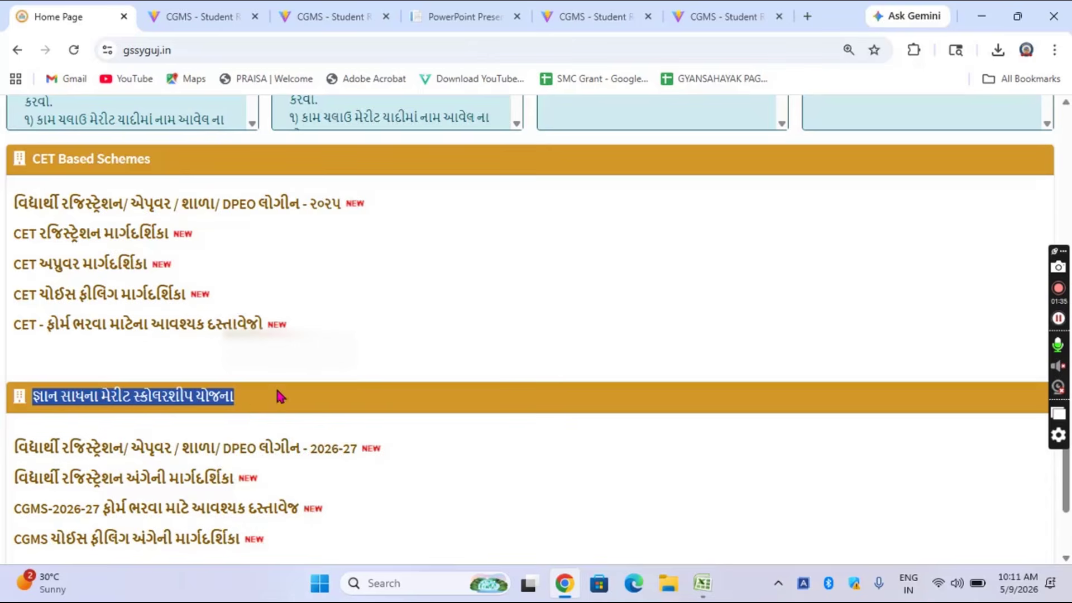
pyautogui.scroll(-1, 277, 397)
pyautogui.scroll(-1, 278, 396)
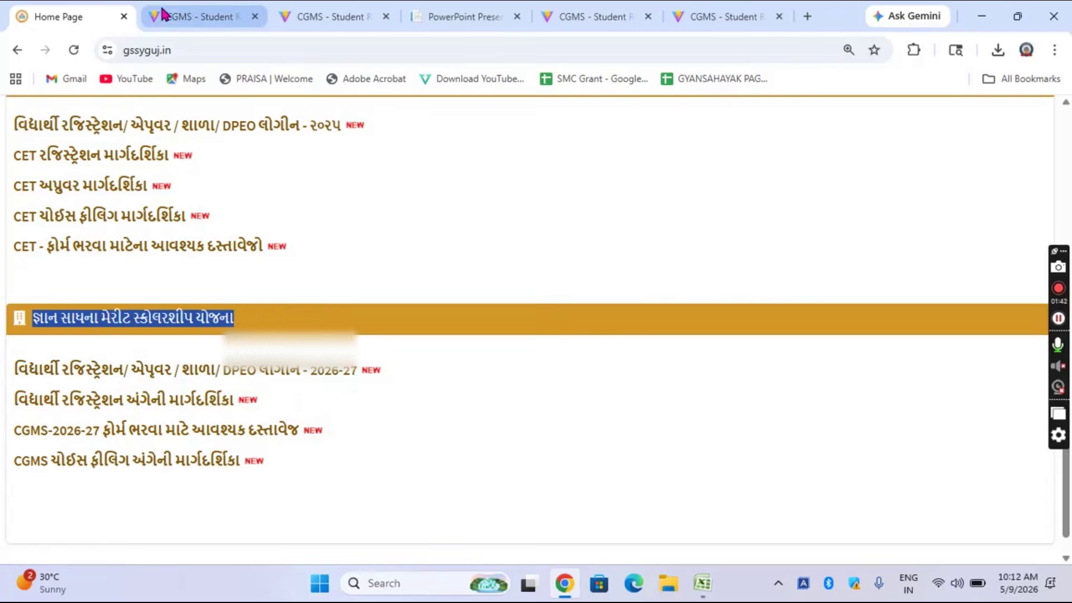
pyautogui.click(257, 372)
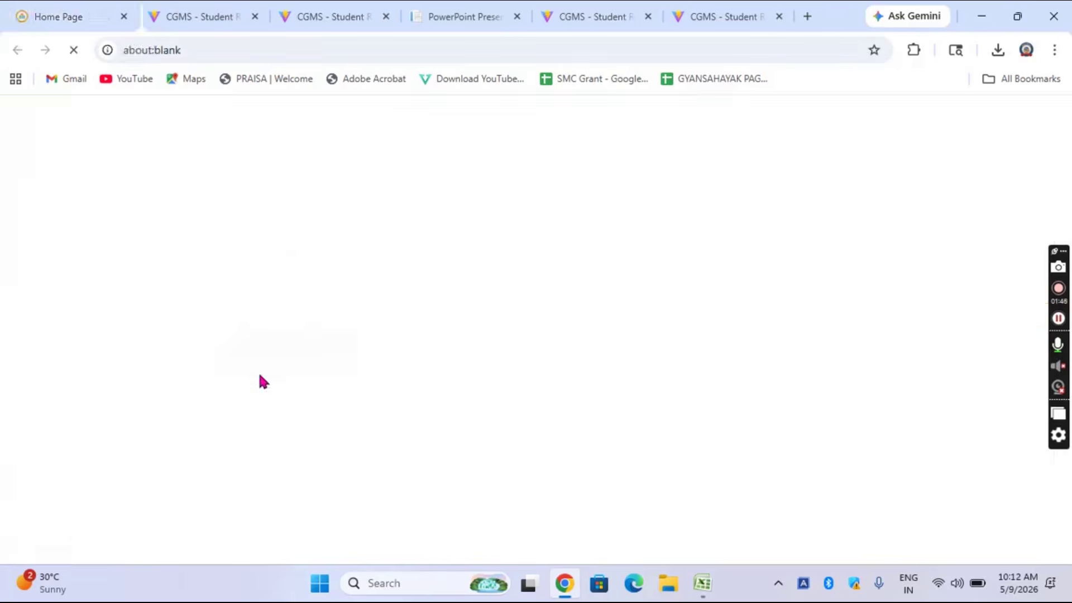
# Step: Return to the CGMS tab and open Register Here, the page asking for teacher code and contact number
pyautogui.click(286, 22)
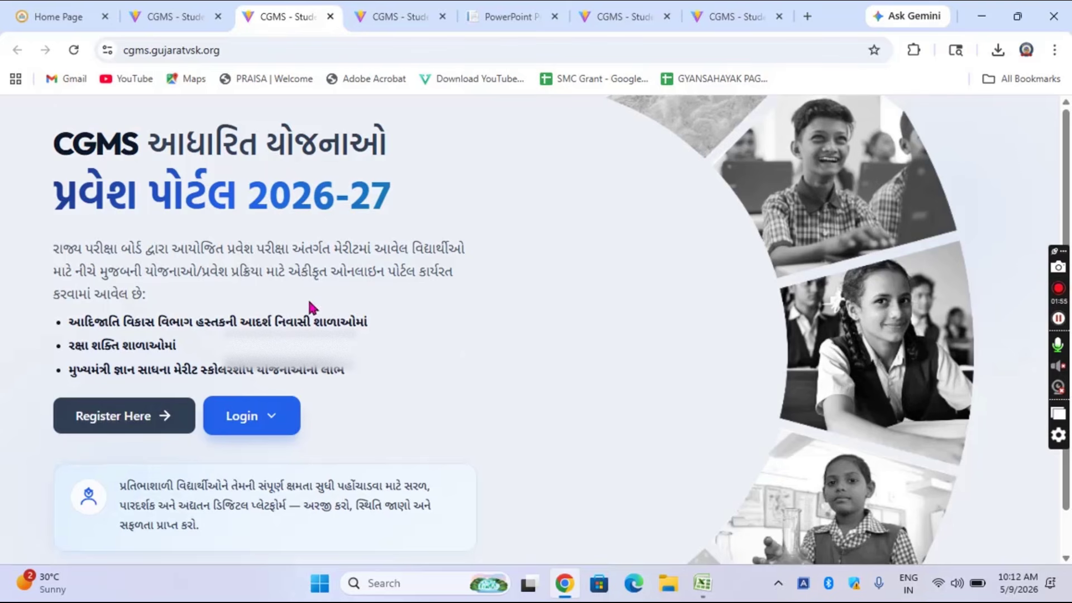
pyautogui.click(124, 424)
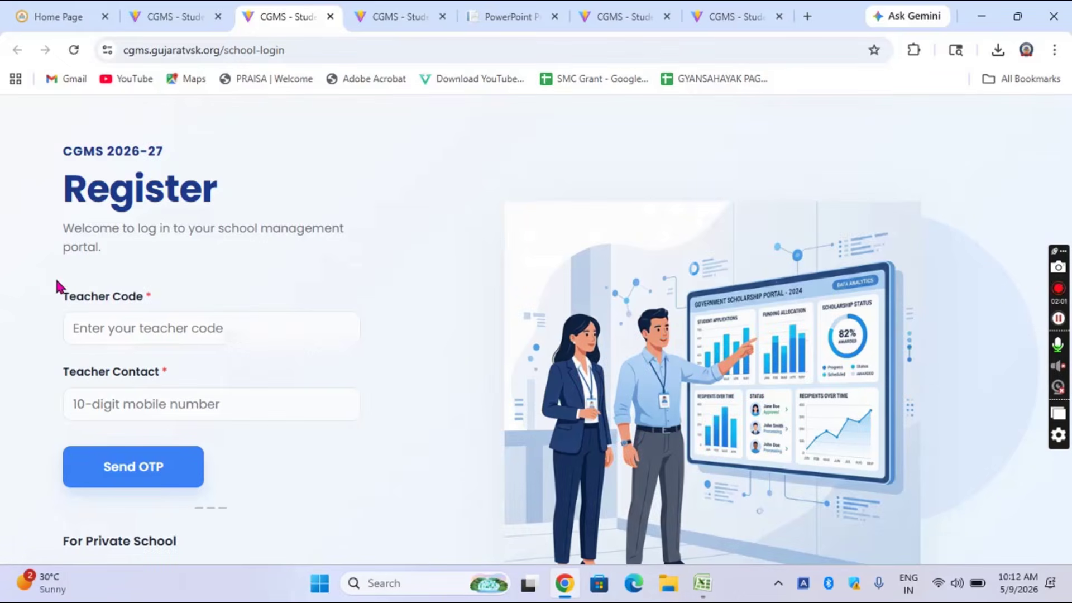
pyautogui.moveTo(60, 293); pyautogui.dragTo(146, 304)
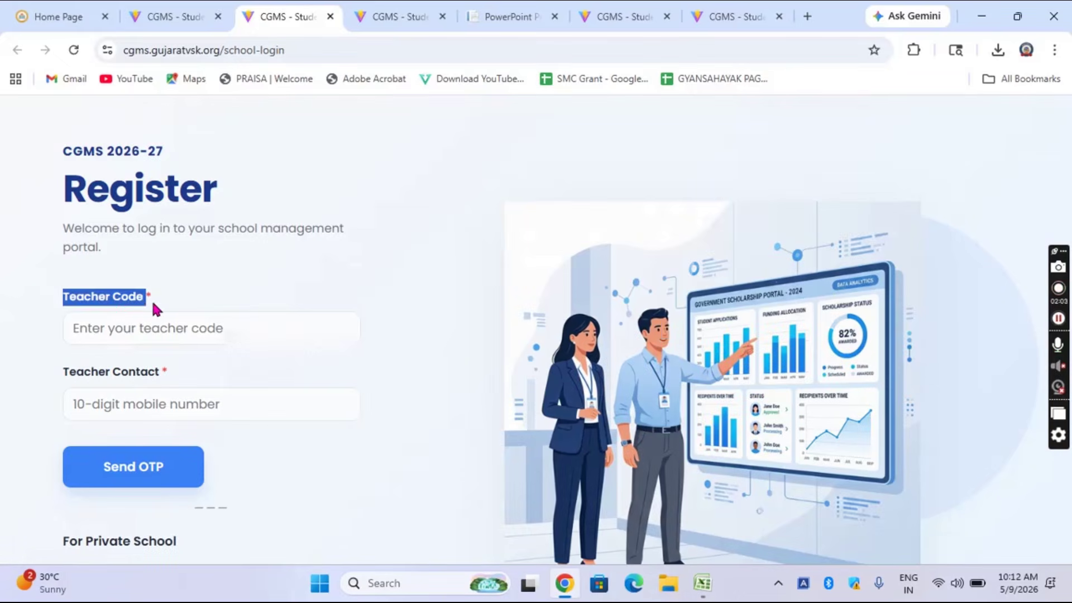
pyautogui.click(221, 289)
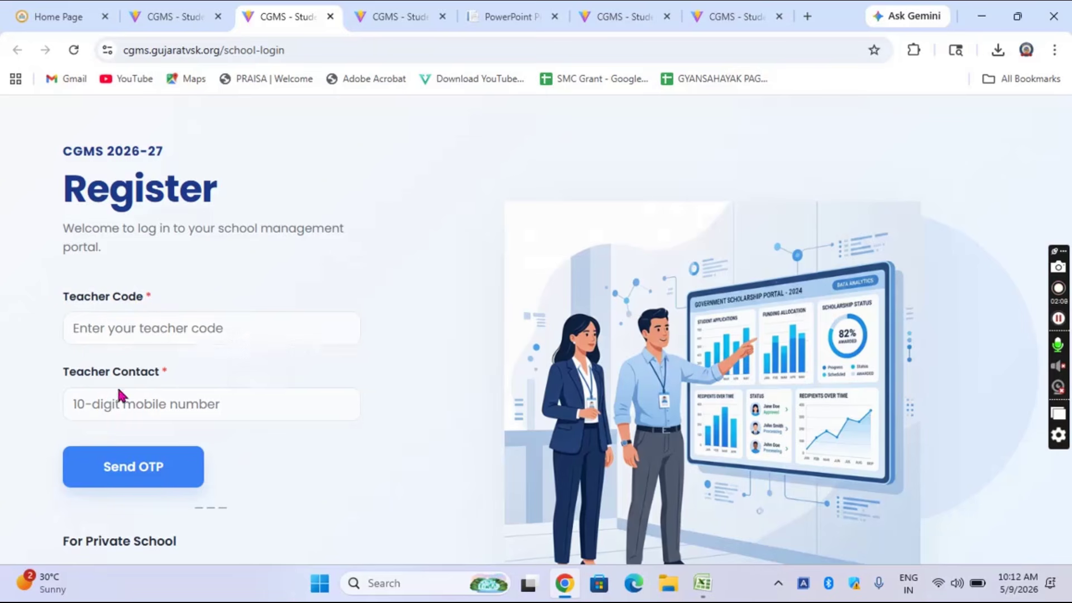
# Step: Enter the teacher code, send the OTP to the teacher's phone, and verify it to log in
pyautogui.click(122, 328)
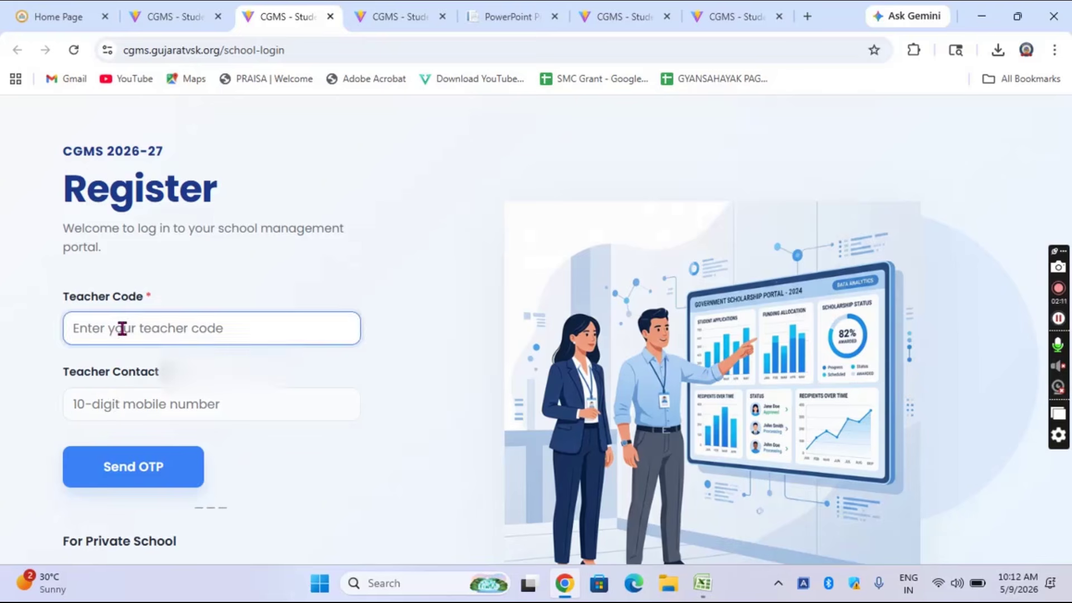
pyautogui.write('101')
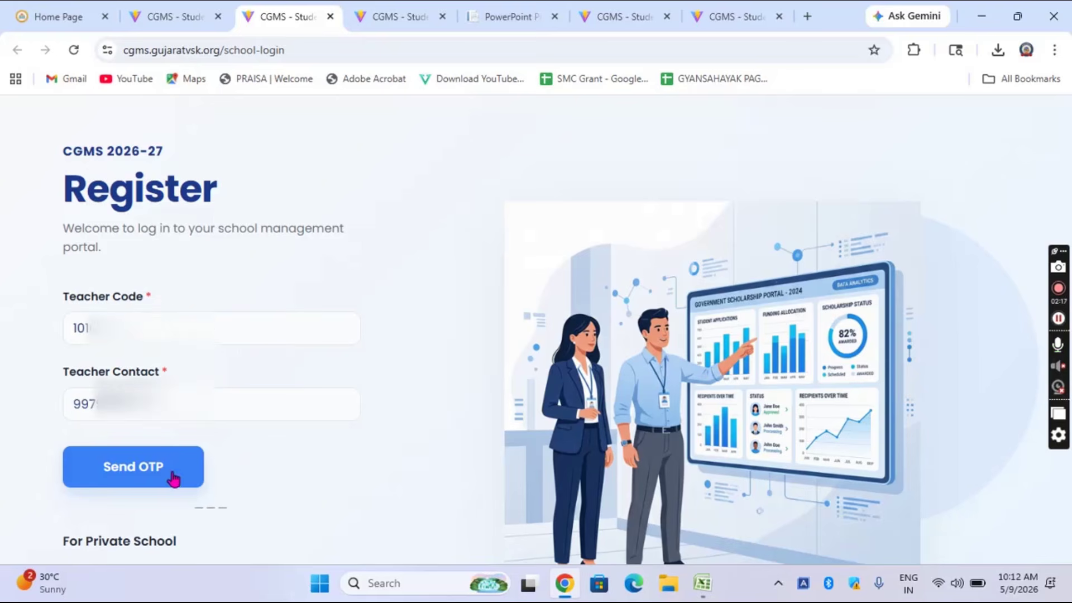
pyautogui.click(174, 478)
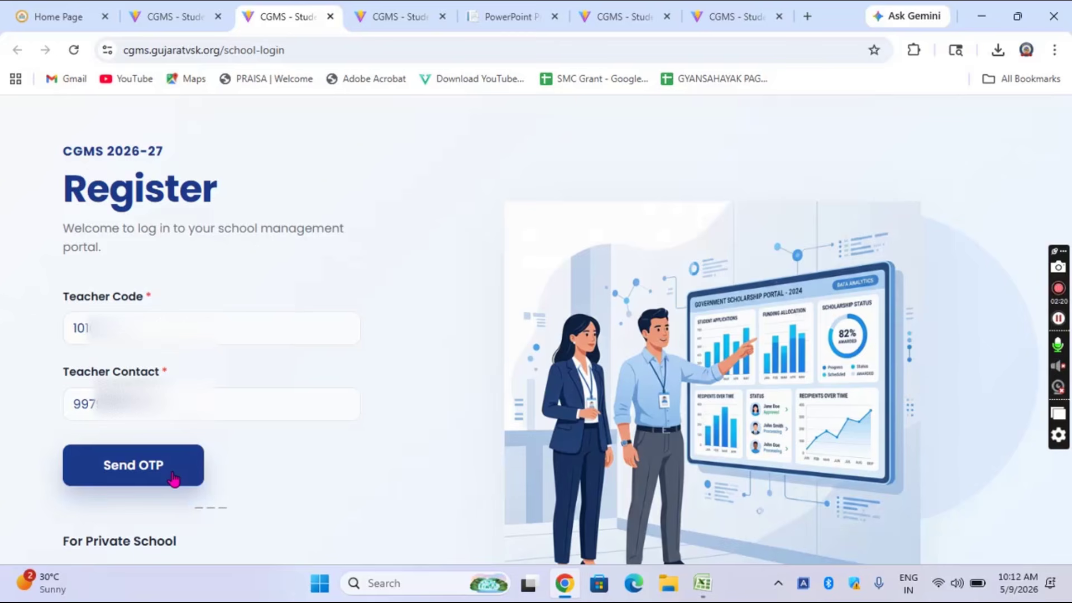
pyautogui.click(171, 472)
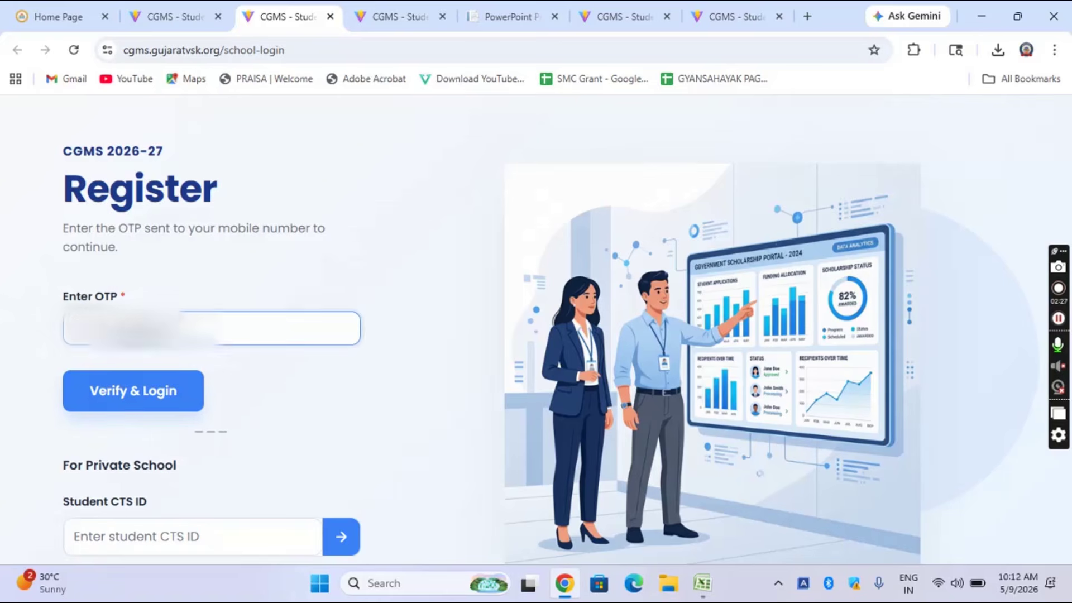
pyautogui.click(149, 394)
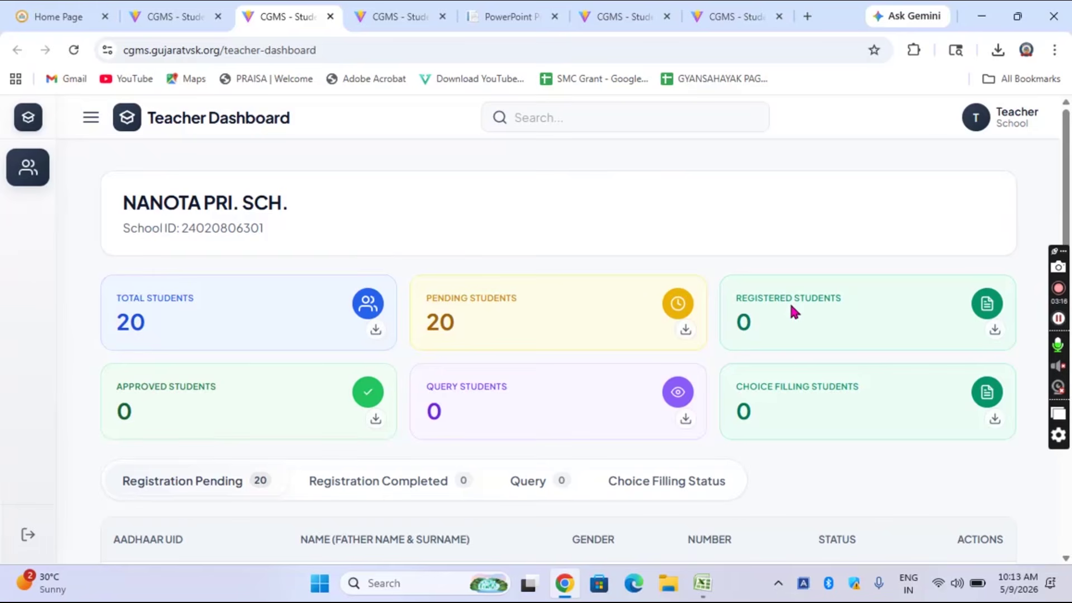
# Step: Scroll to the Registration Pending table and start registration for the first pending student
pyautogui.scroll(-1, 614, 254)
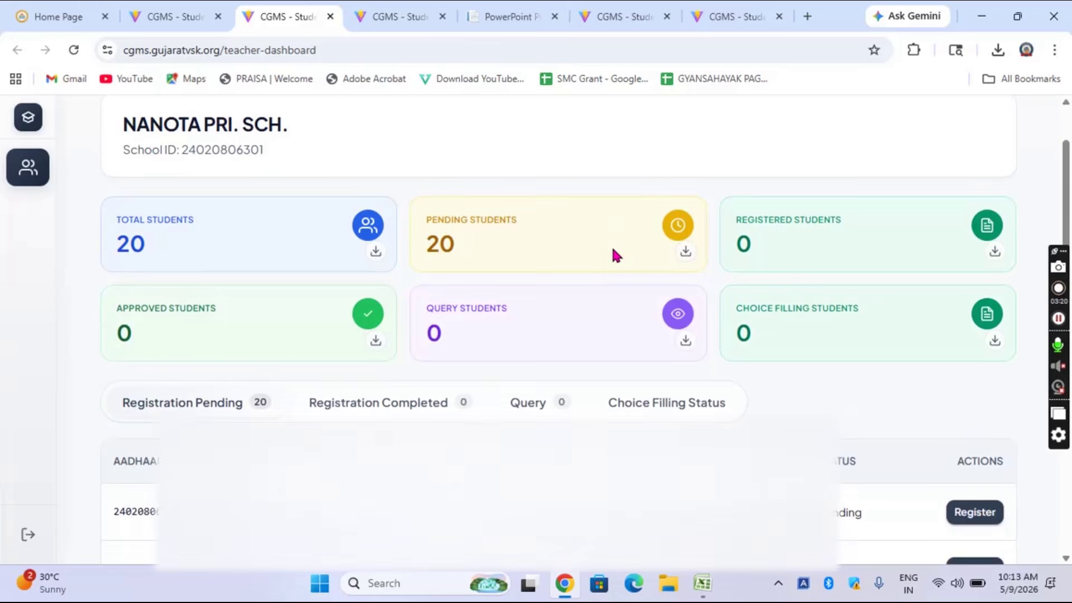
pyautogui.scroll(-2, 614, 254)
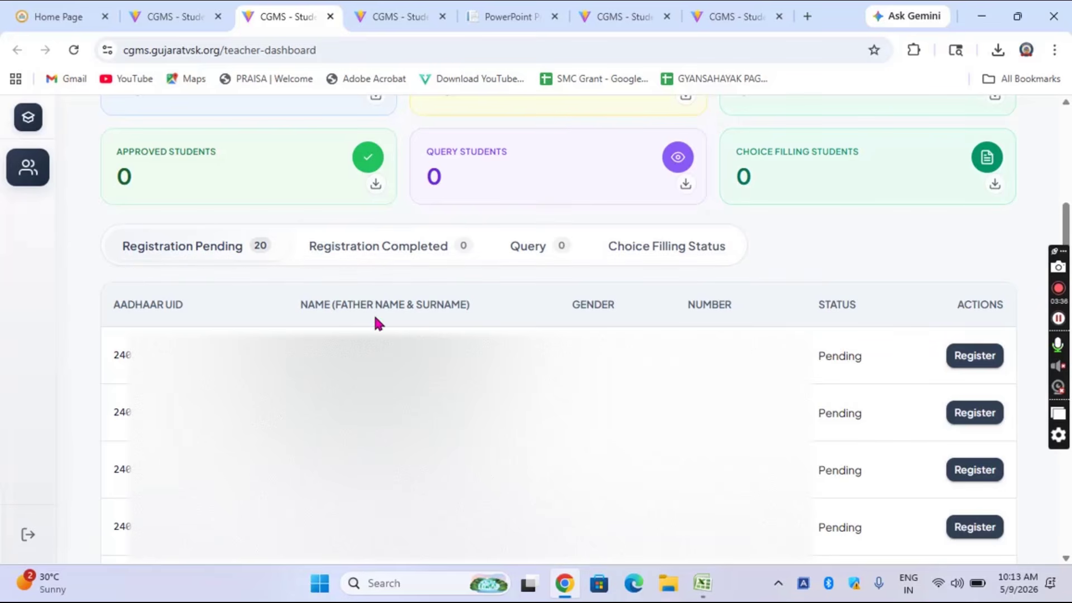
pyautogui.scroll(-1, 380, 313)
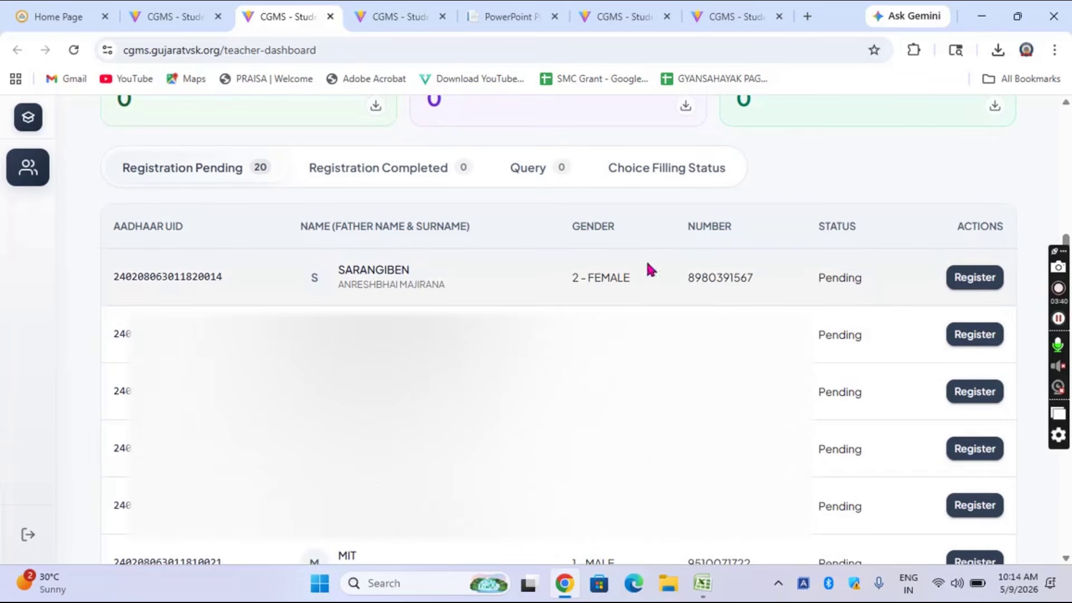
pyautogui.click(970, 279)
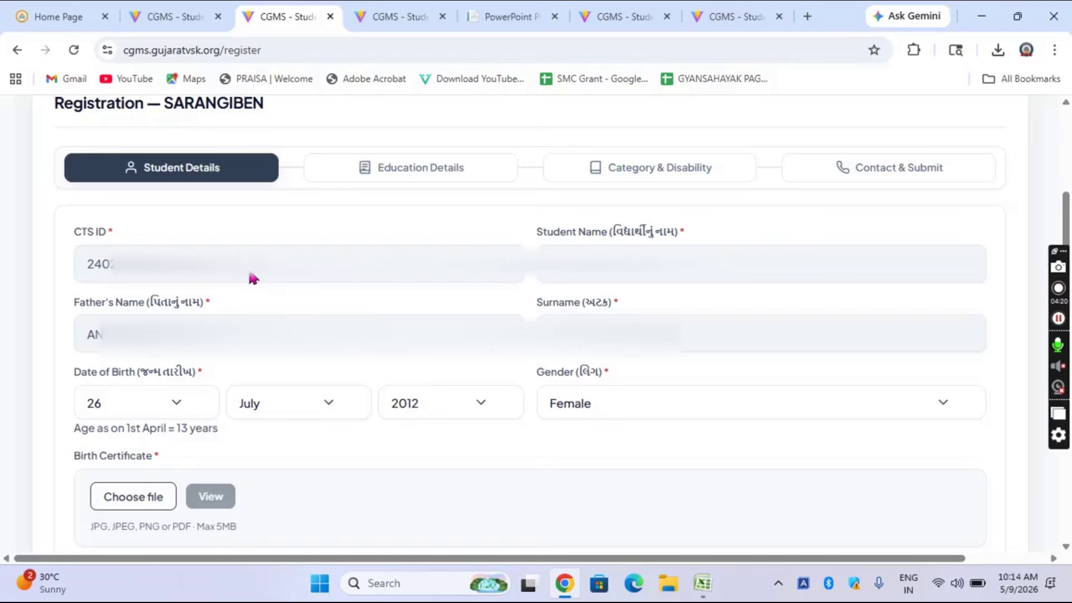
# Step: Review the prefilled student details and choose a file for the Birth Certificate upload
pyautogui.scroll(-1, 248, 277)
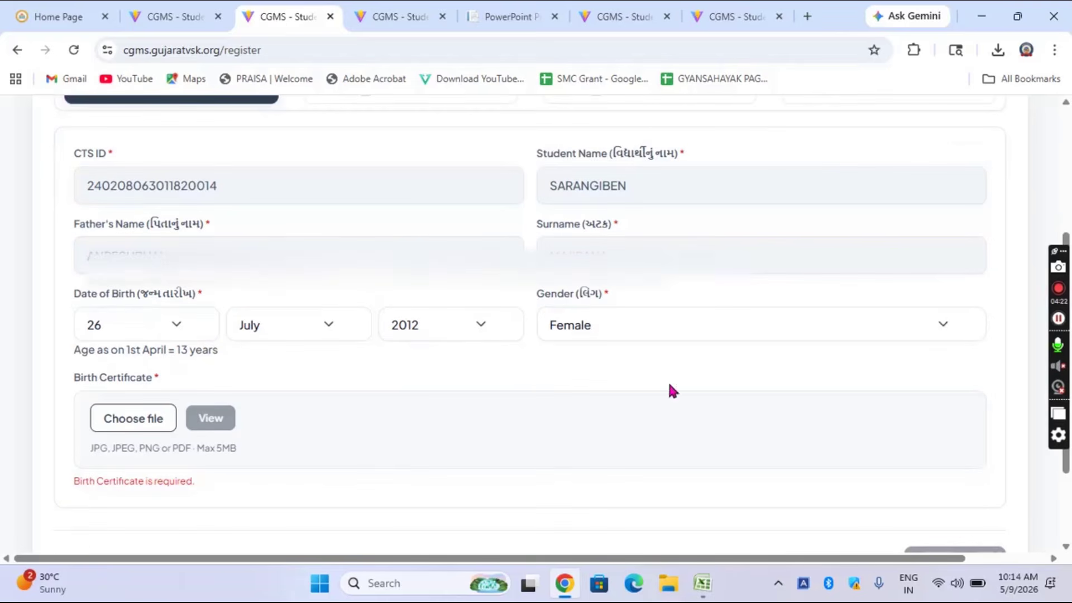
pyautogui.click(116, 425)
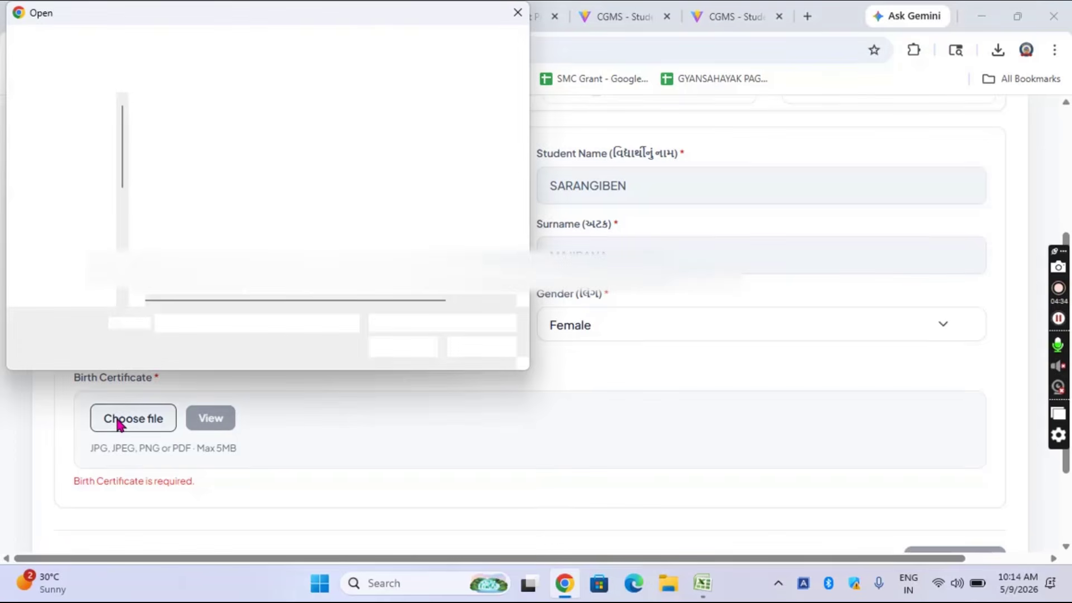
pyautogui.click(226, 158)
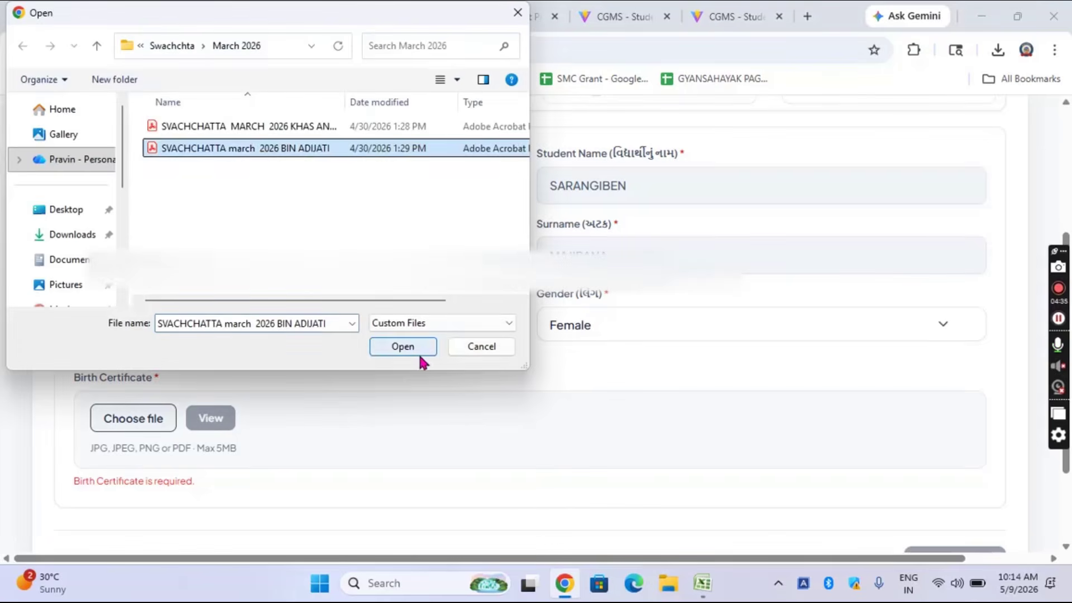
pyautogui.click(419, 351)
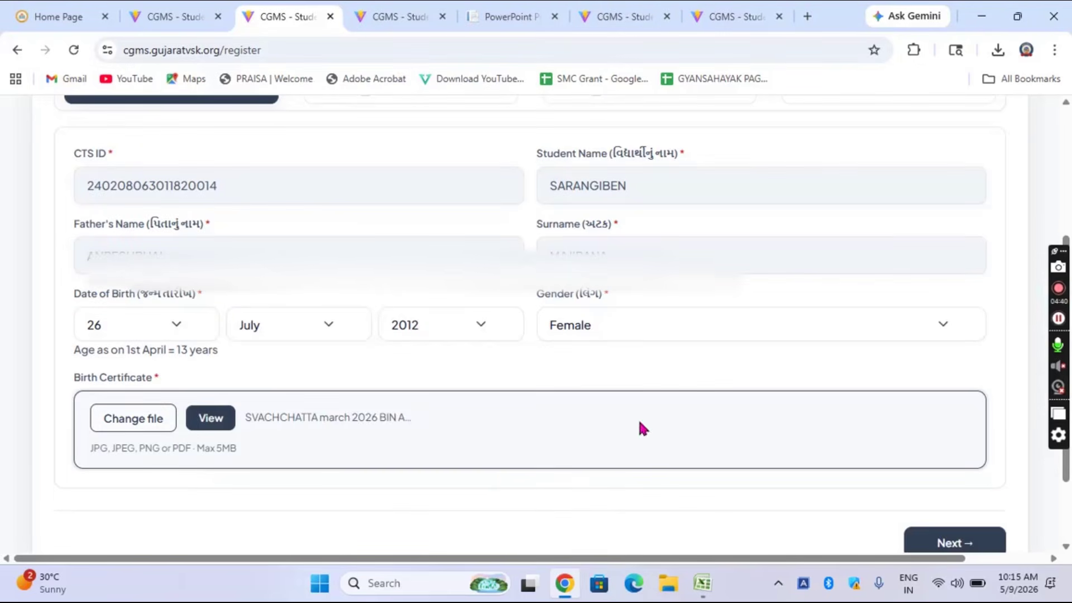
pyautogui.scroll(-2, 642, 428)
# Step: Review the 2018–19 to 2025–26 education history and RTE questions, then continue to Category & Disability
pyautogui.click(931, 450)
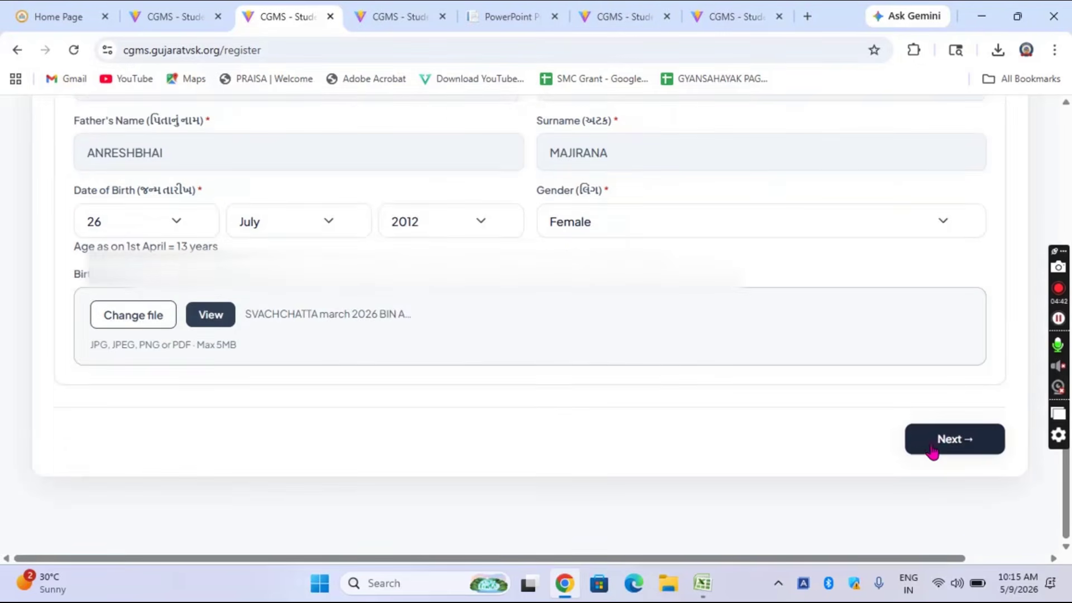
pyautogui.scroll(4, 561, 433)
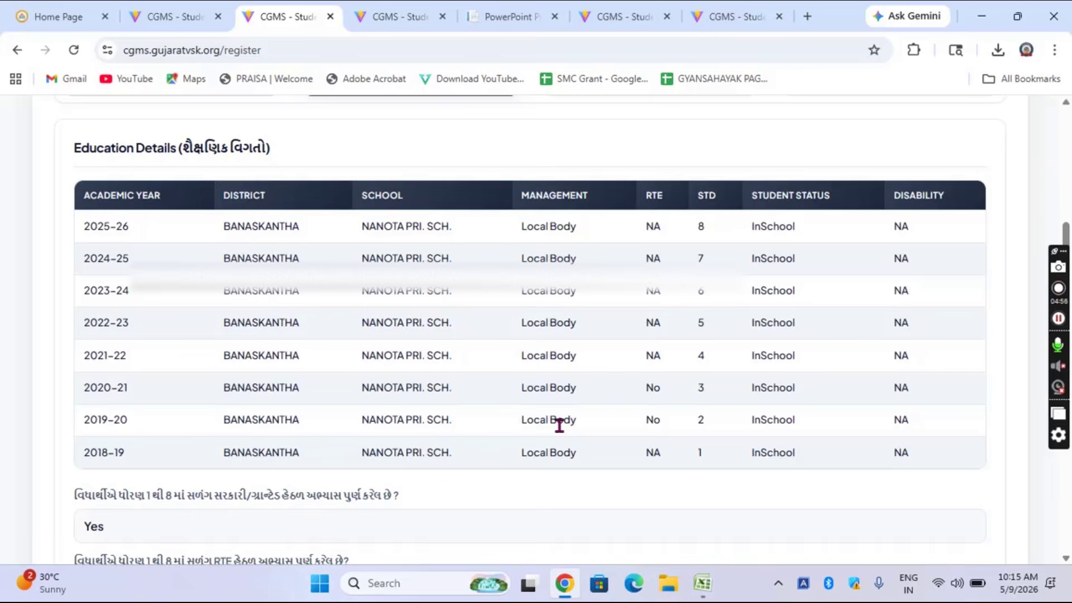
pyautogui.scroll(-3, 559, 426)
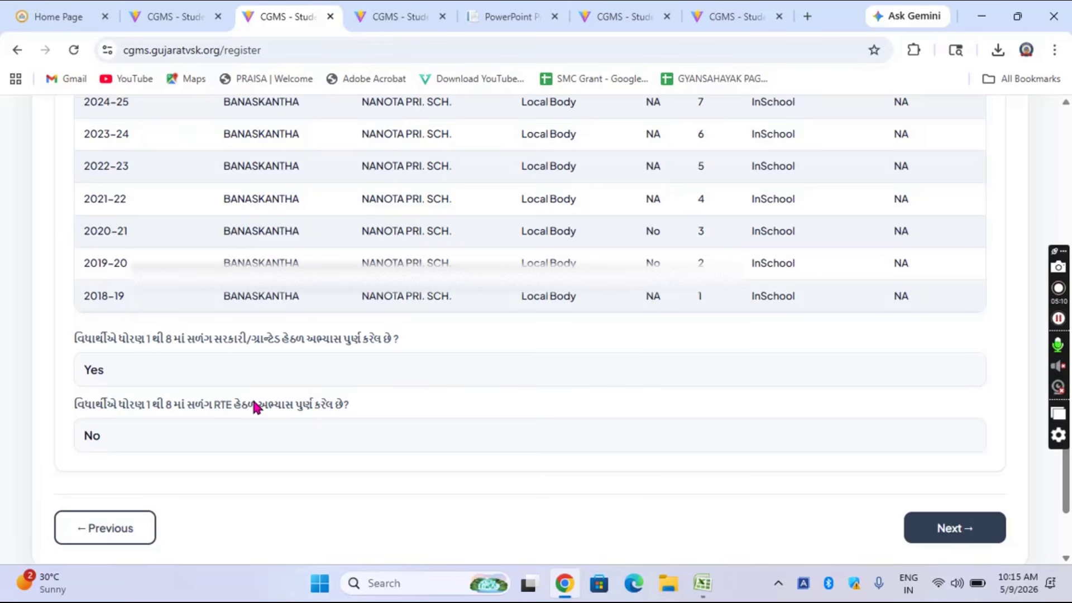
pyautogui.click(927, 526)
# Step: Upload the 'SVACHCHATTA march 2026 BIN ADIJATI' PDF as the 3 - ST caste certificate
pyautogui.scroll(2, 555, 453)
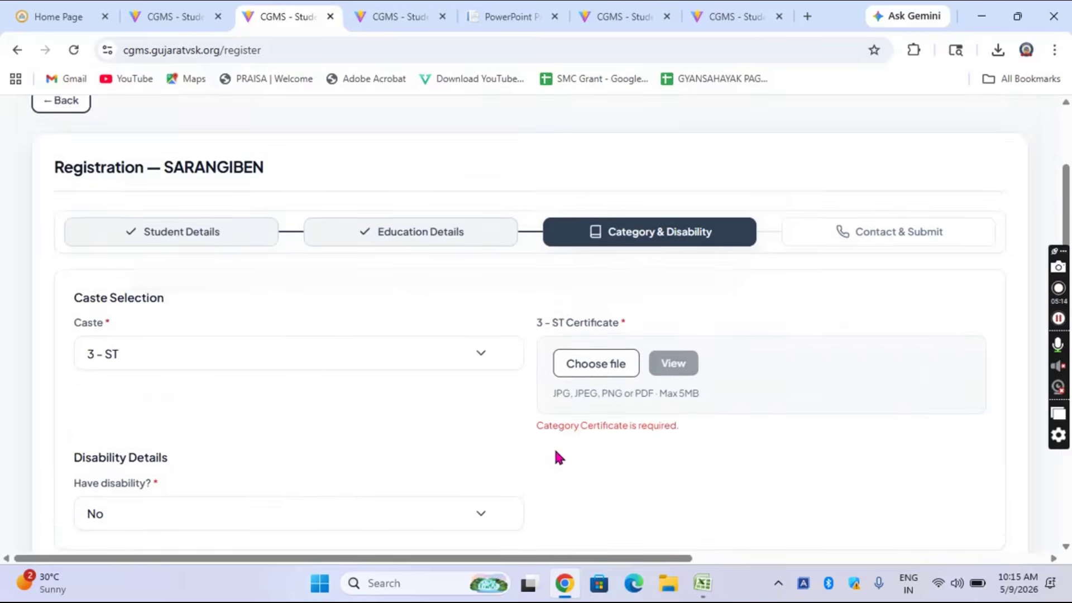
pyautogui.scroll(-2, 559, 456)
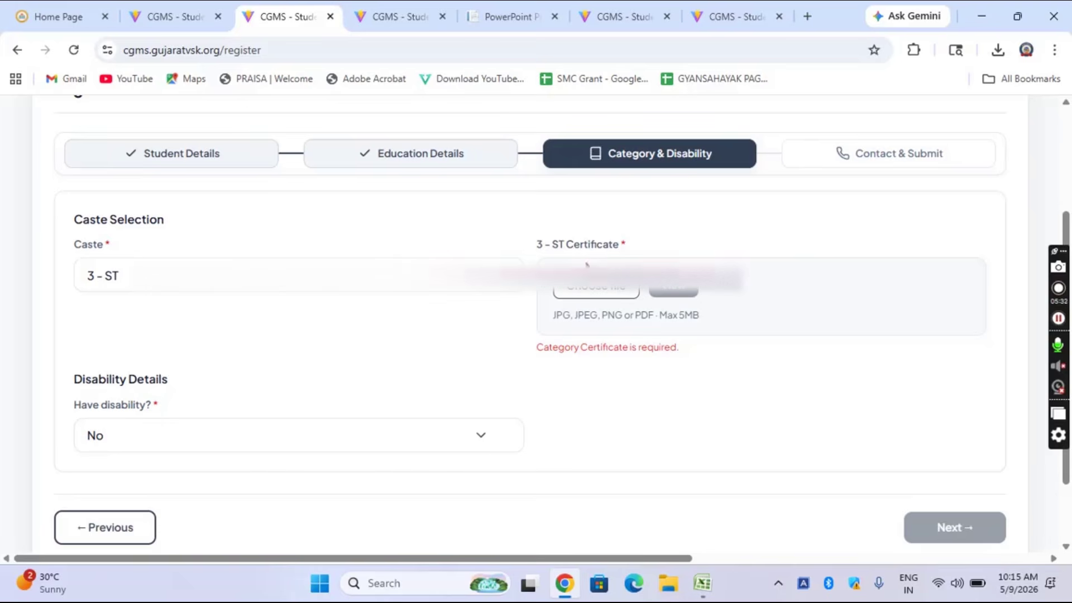
pyautogui.click(593, 289)
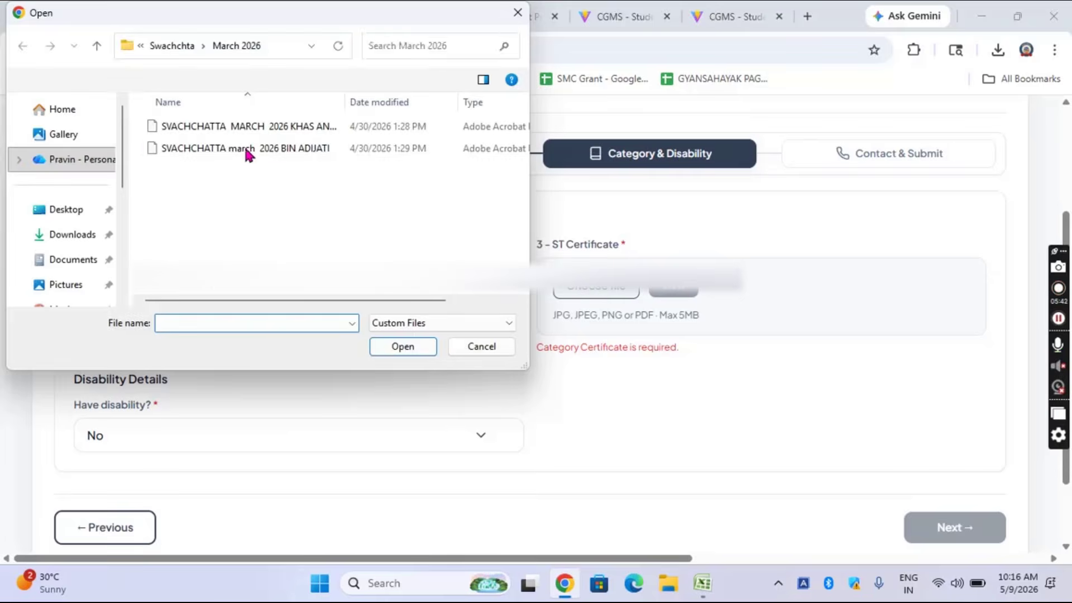
pyautogui.click(246, 148)
pyautogui.click(404, 348)
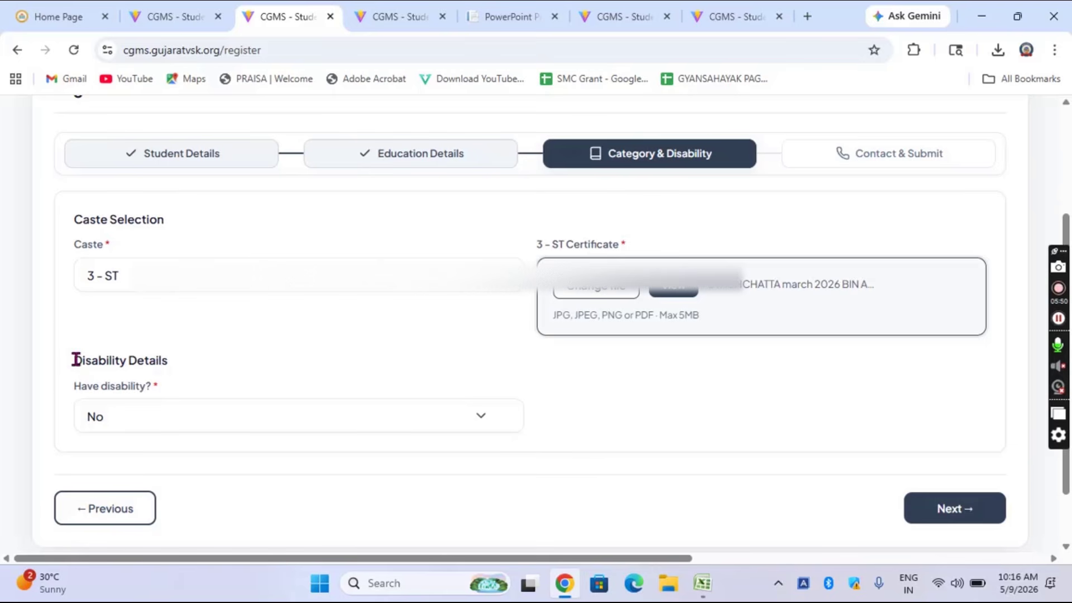
pyautogui.moveTo(76, 360); pyautogui.dragTo(173, 362)
pyautogui.click(246, 363)
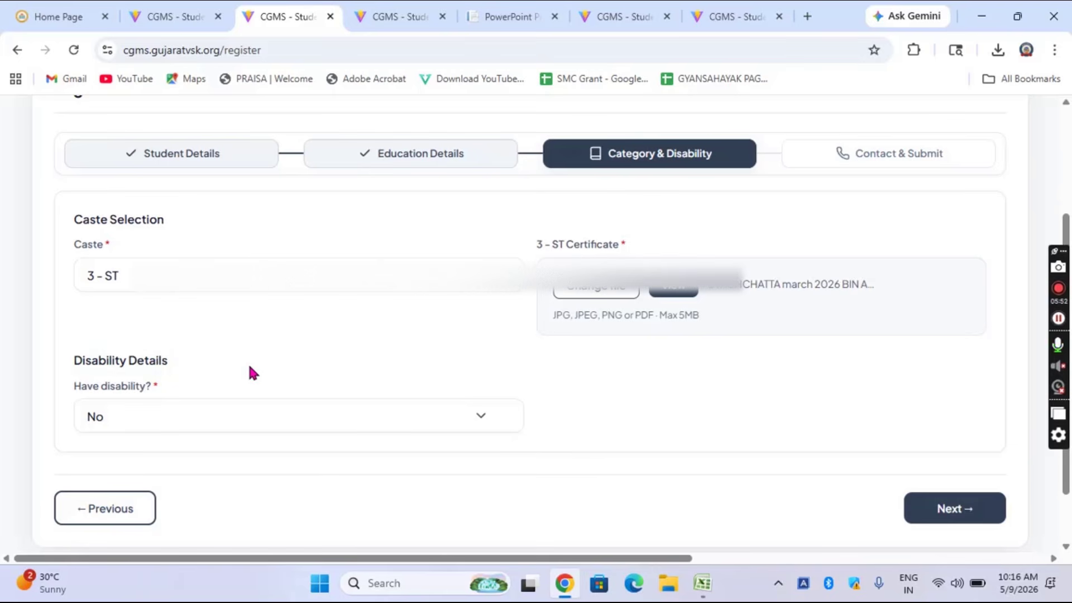
pyautogui.click(311, 428)
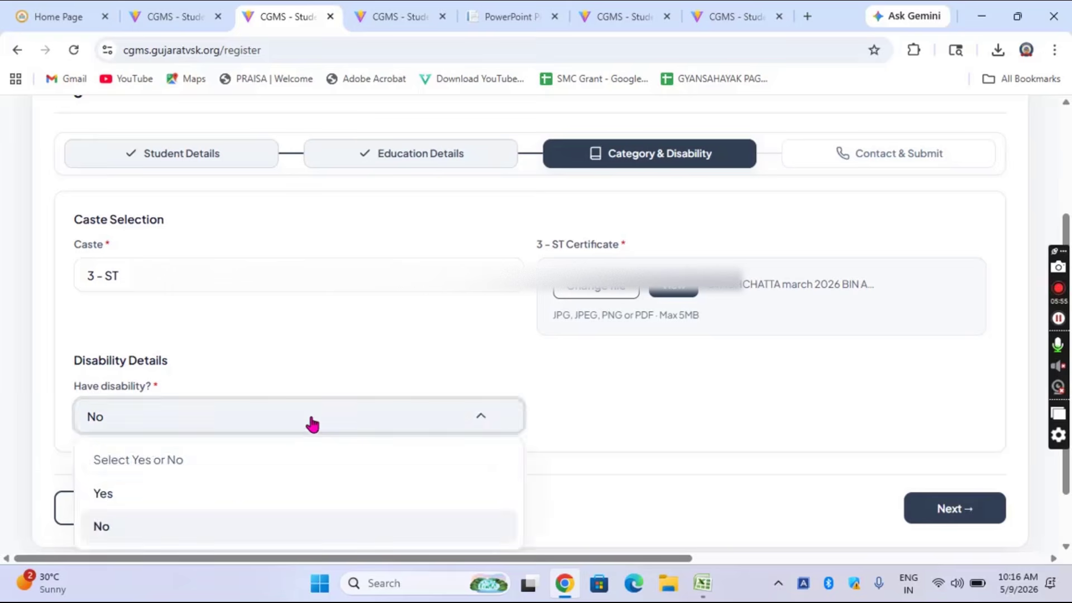
pyautogui.click(235, 492)
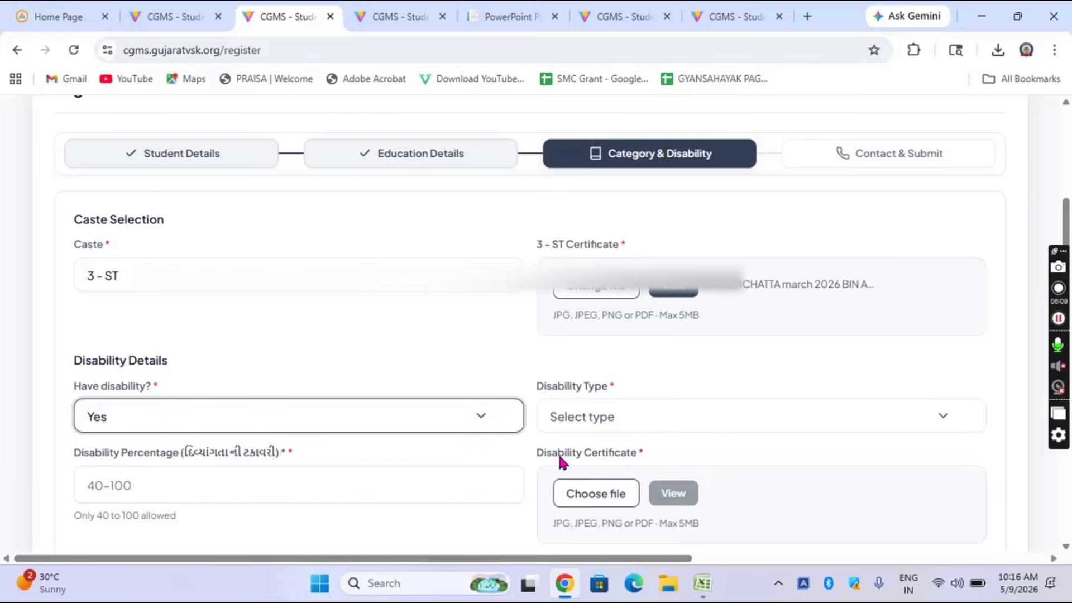
pyautogui.click(414, 419)
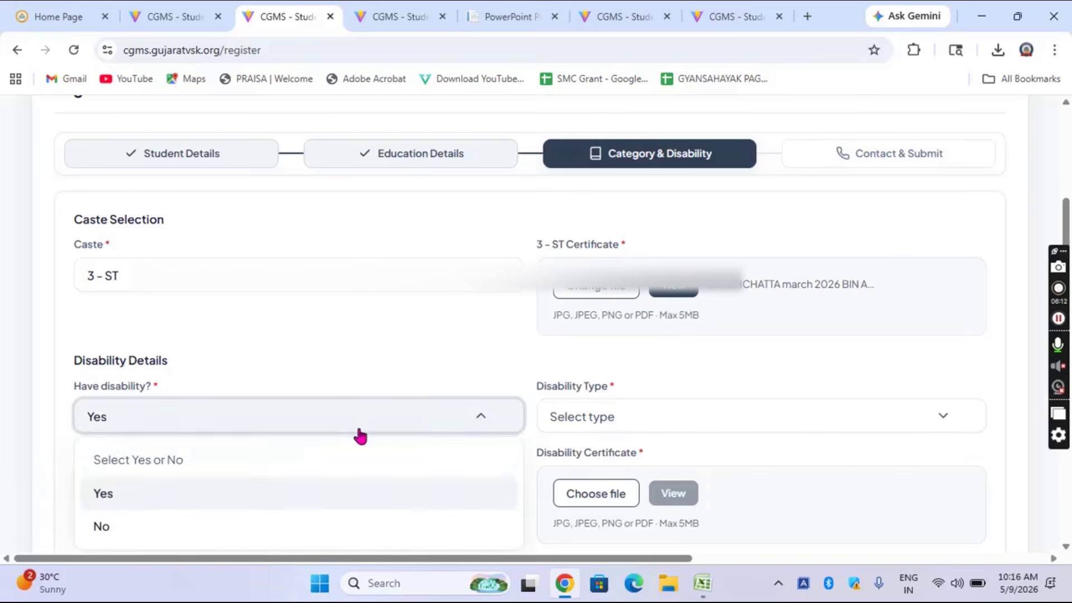
pyautogui.click(231, 523)
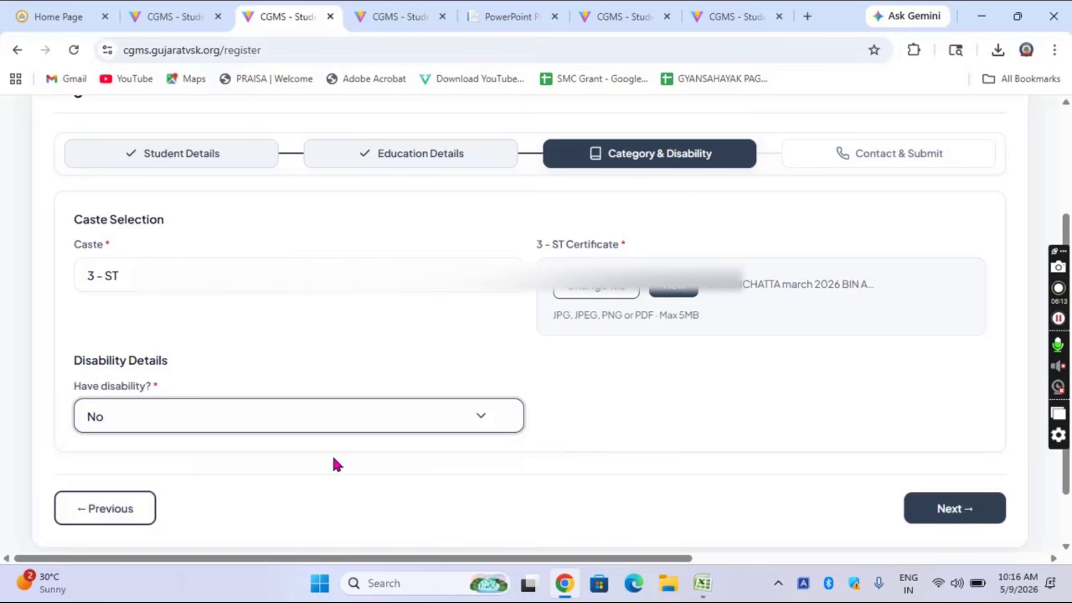
# Step: Go to Contact & Submit and highlight the Gyan Sadhana, આદર્શ નિવાસી શાળા and રક્ષા શક્તિ scholarship lines
pyautogui.click(946, 510)
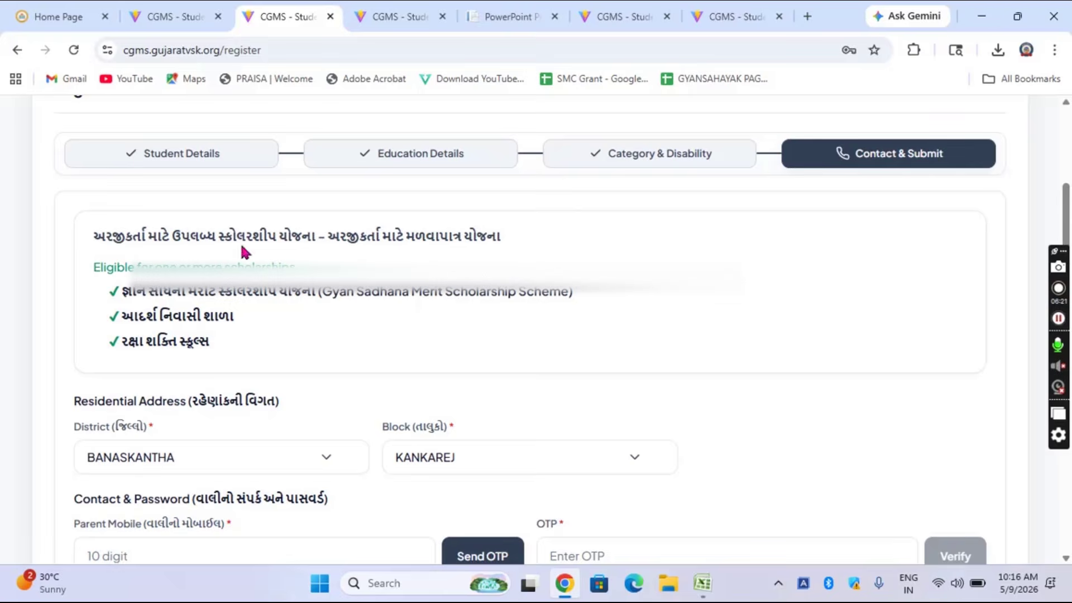
pyautogui.tripleClick(117, 236)
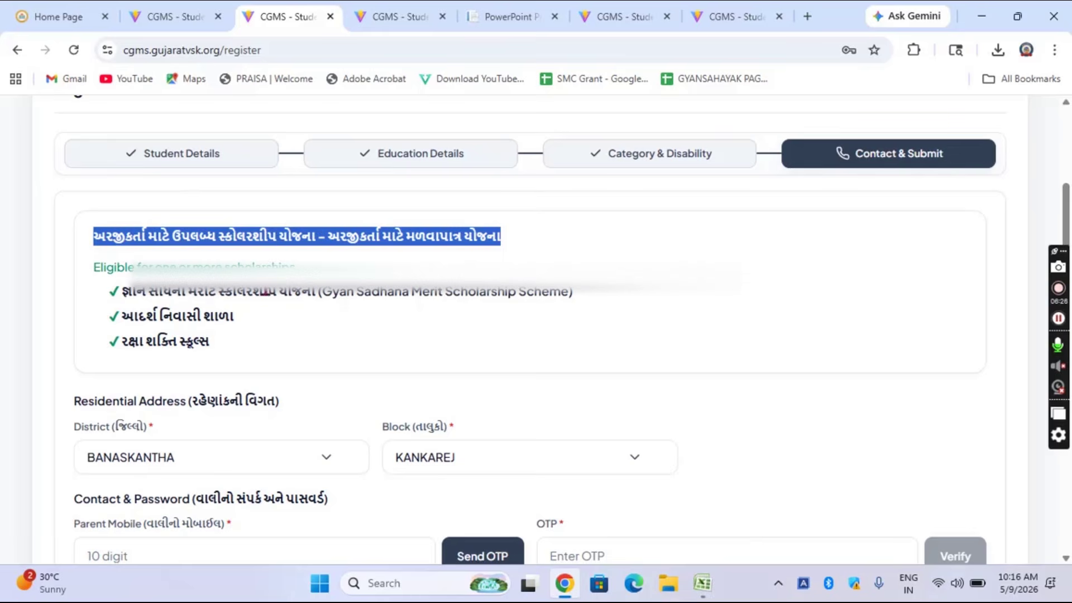
pyautogui.tripleClick(272, 290)
pyautogui.click(696, 335)
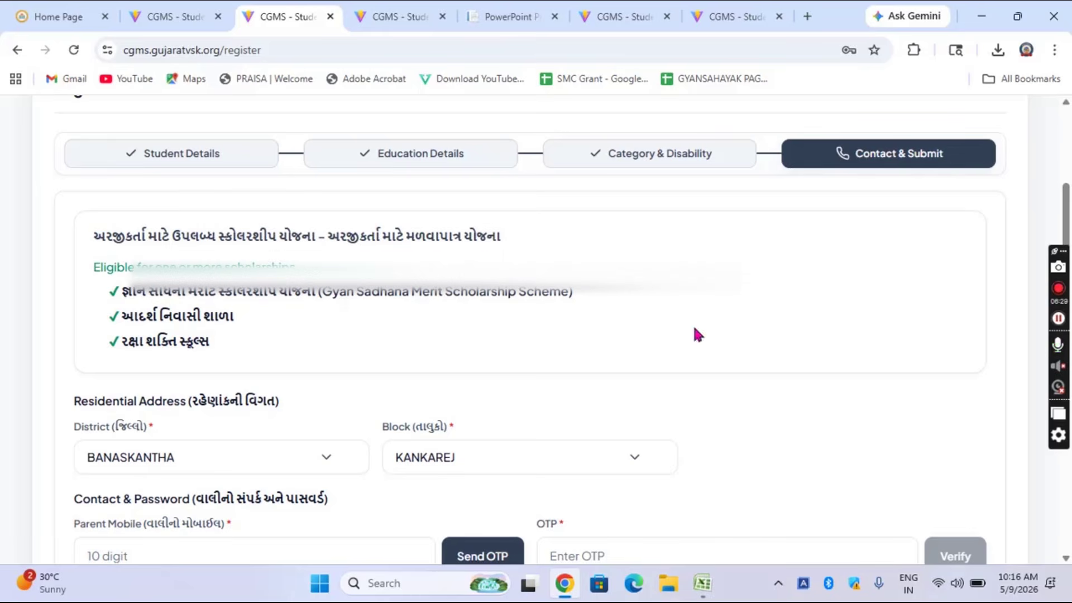
pyautogui.tripleClick(149, 316)
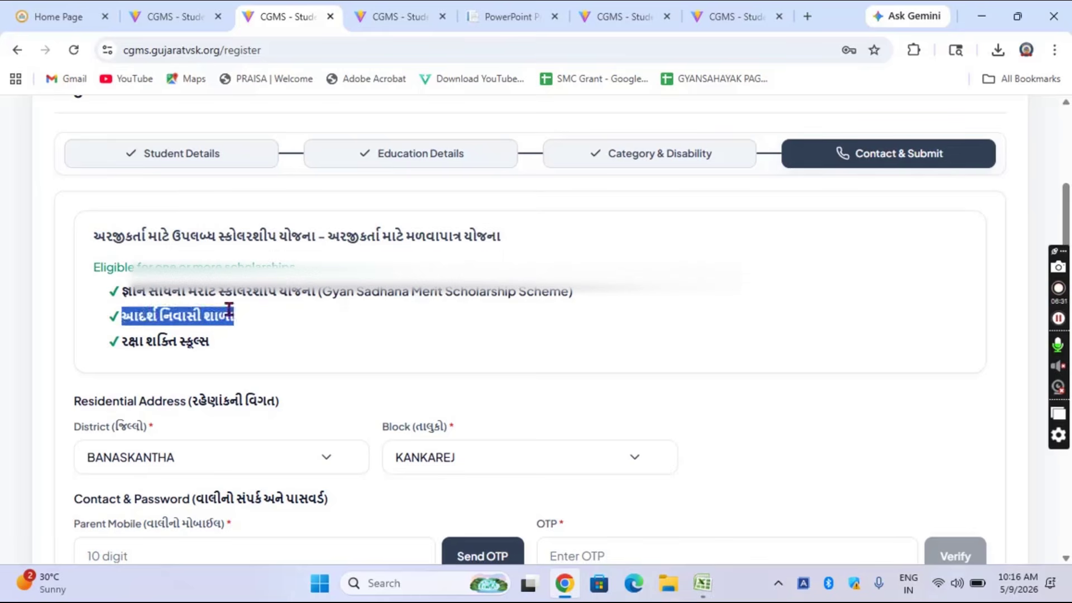
pyautogui.click(329, 322)
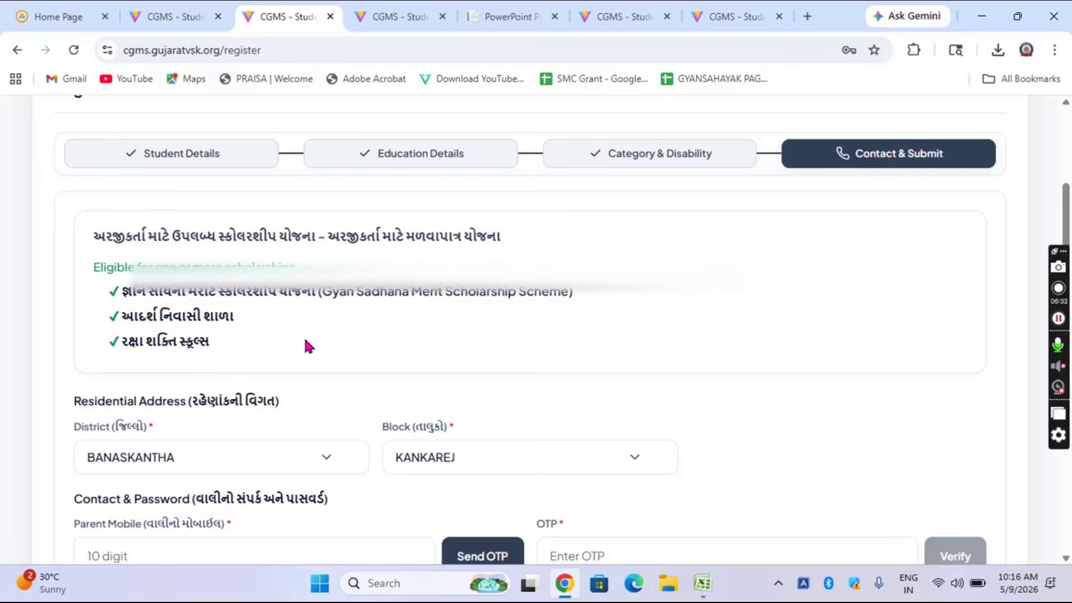
pyautogui.tripleClick(158, 340)
pyautogui.click(345, 349)
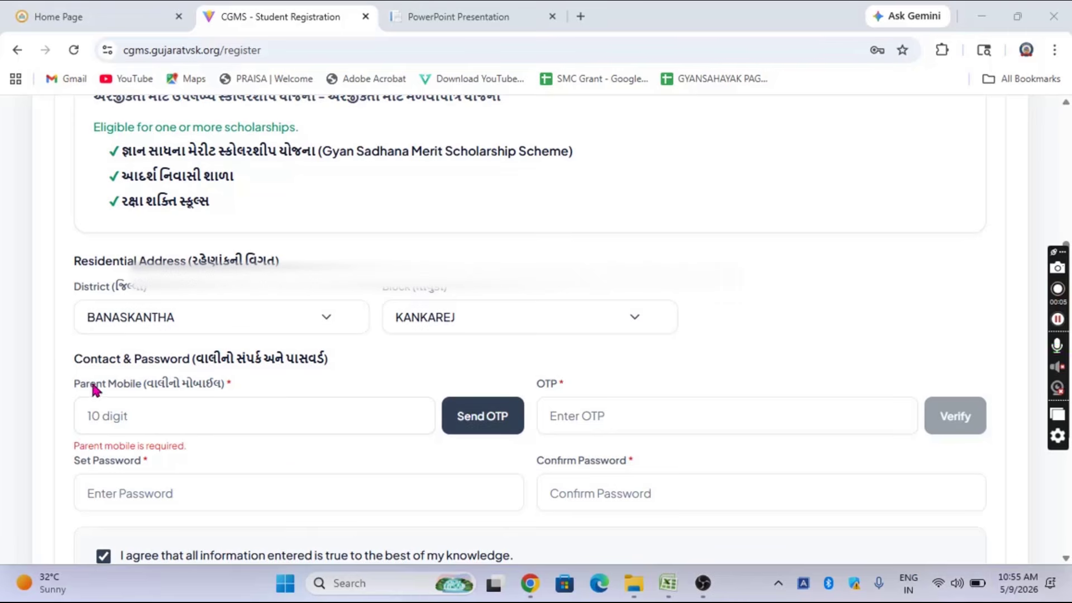
pyautogui.click(125, 418)
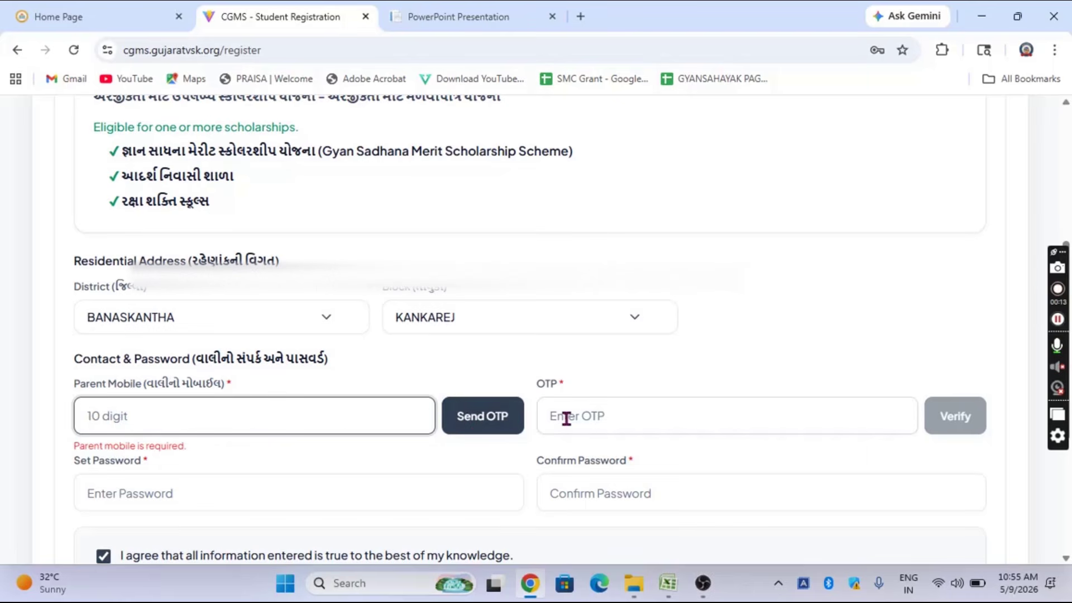
pyautogui.click(602, 416)
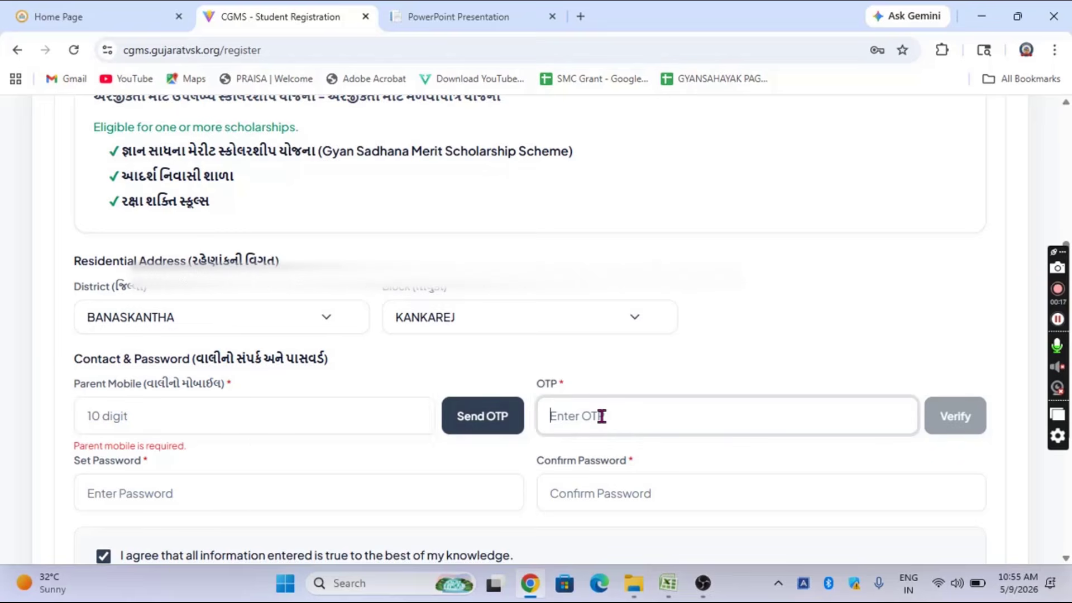
pyautogui.click(712, 336)
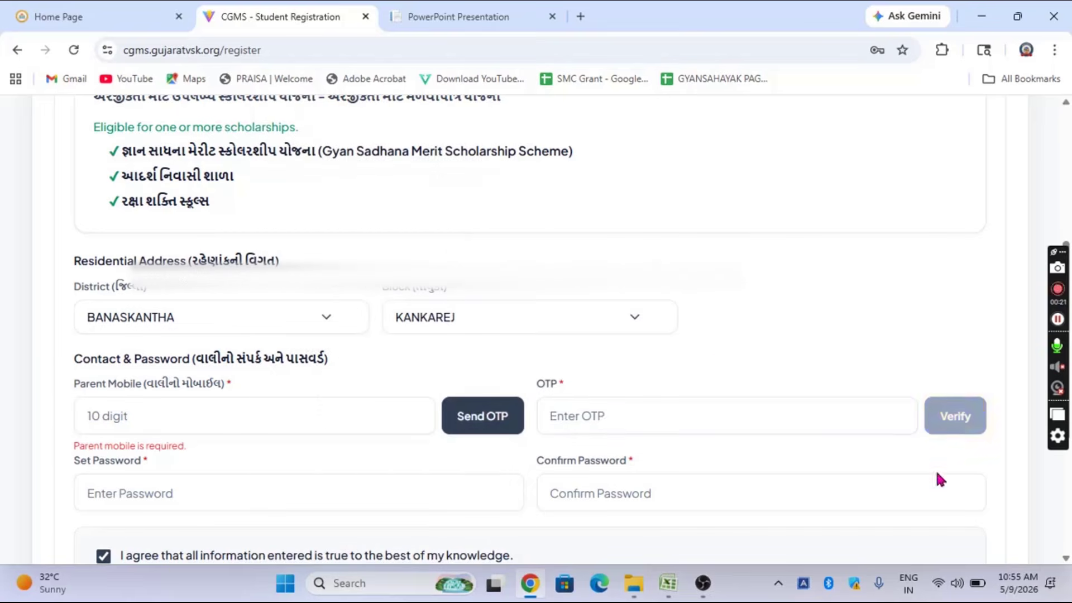
pyautogui.scroll(-3, 934, 467)
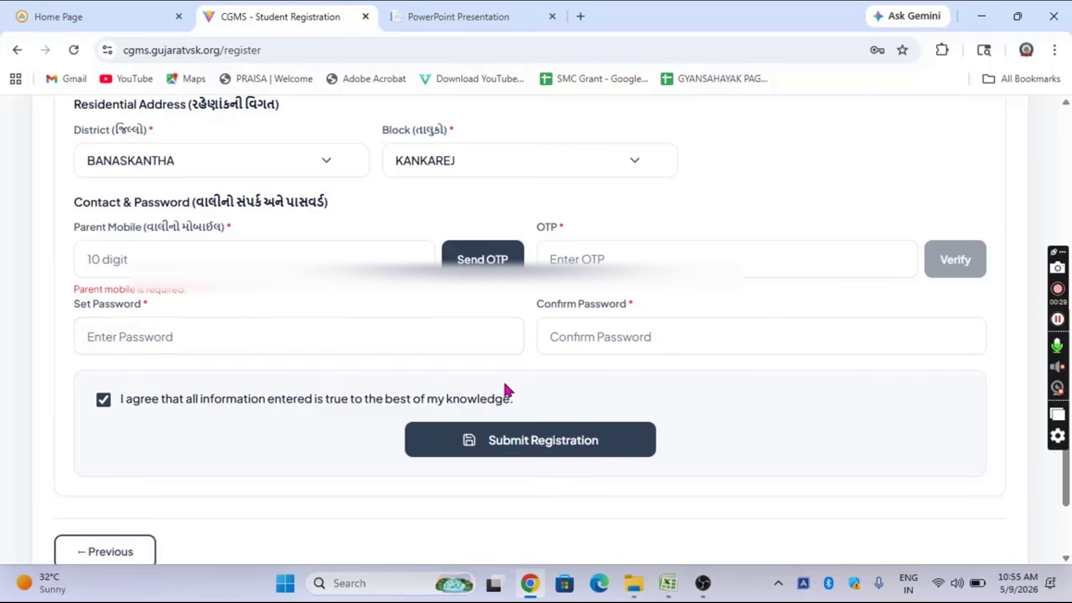
pyautogui.click(104, 403)
pyautogui.click(104, 402)
pyautogui.click(1058, 269)
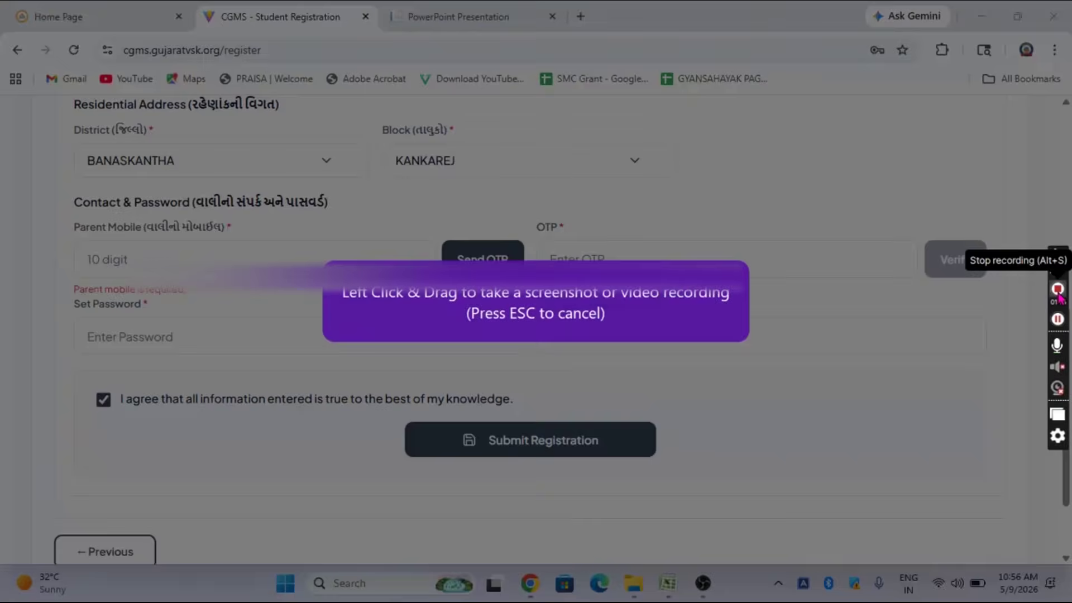